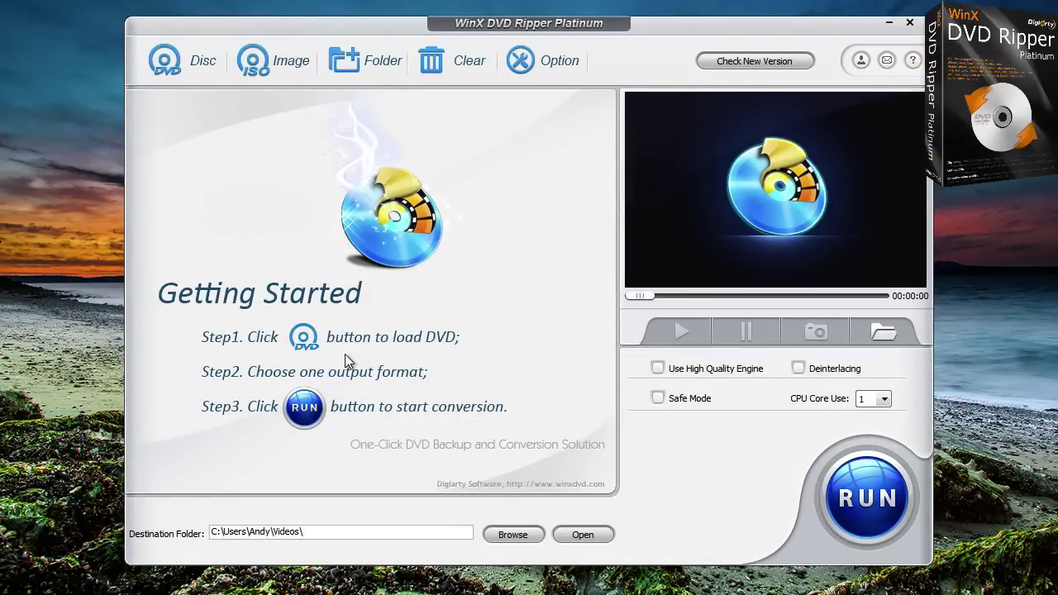
Load the D: lasalle 2006 DVD and set output to PC General Video MP4 Video (MPEG4).
left_click(165, 67)
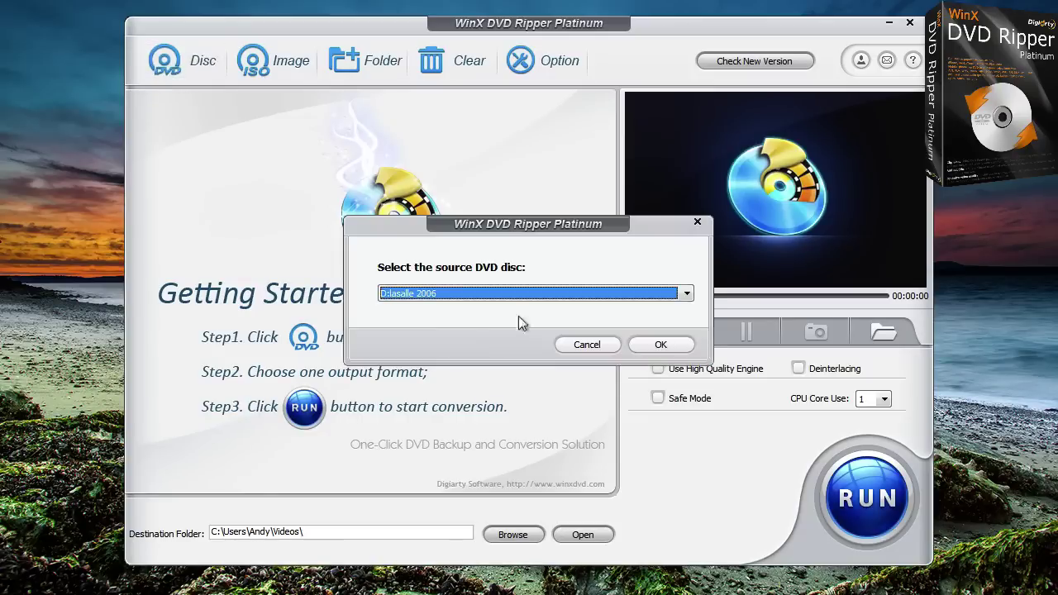
left_click(666, 346)
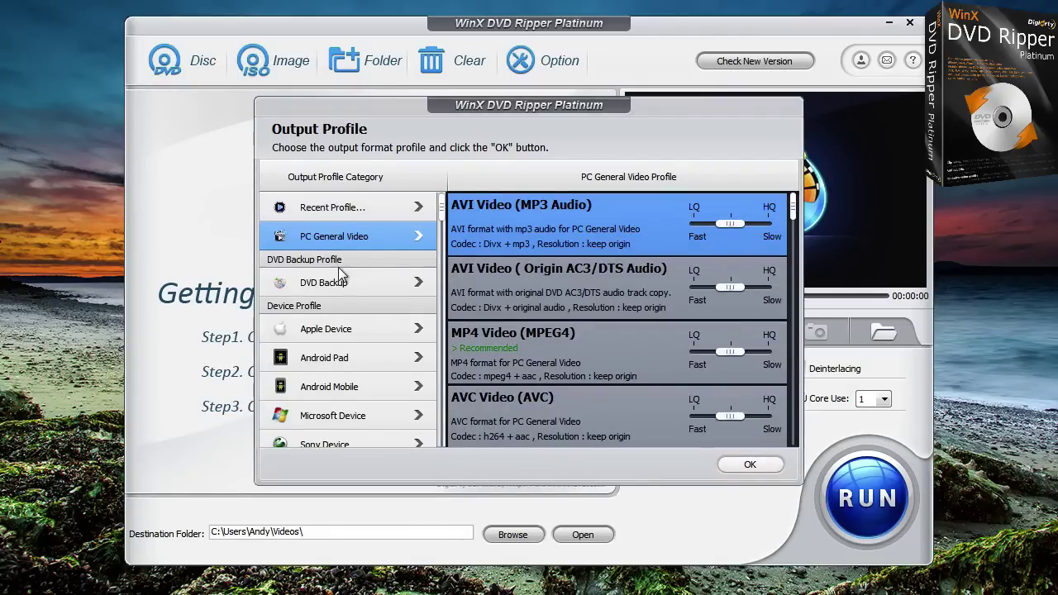
scroll(338, 267, "down", 1)
scroll(339, 269, "down", 1)
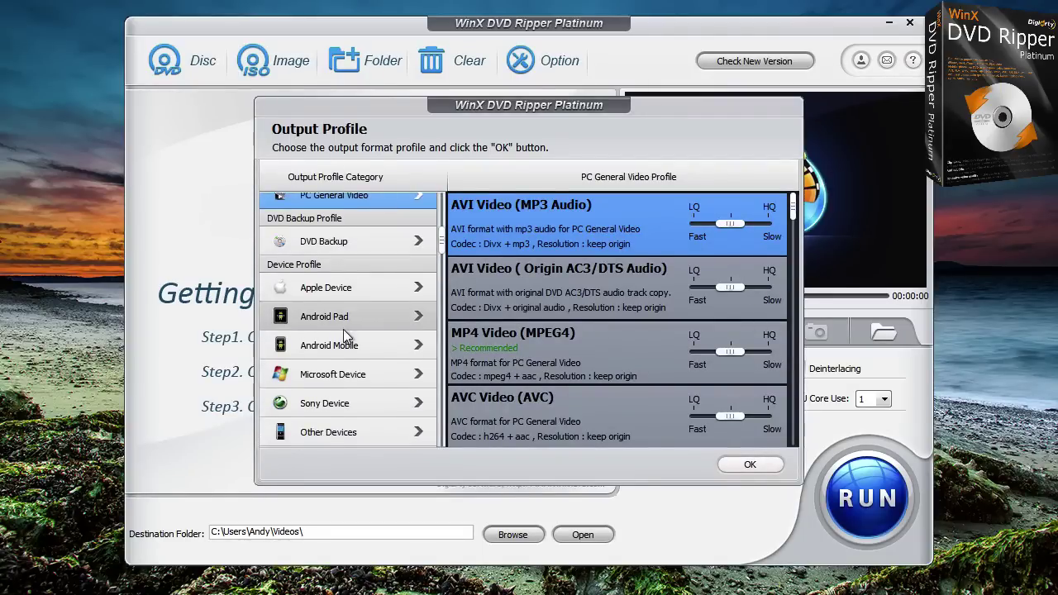
scroll(343, 329, "down", 2)
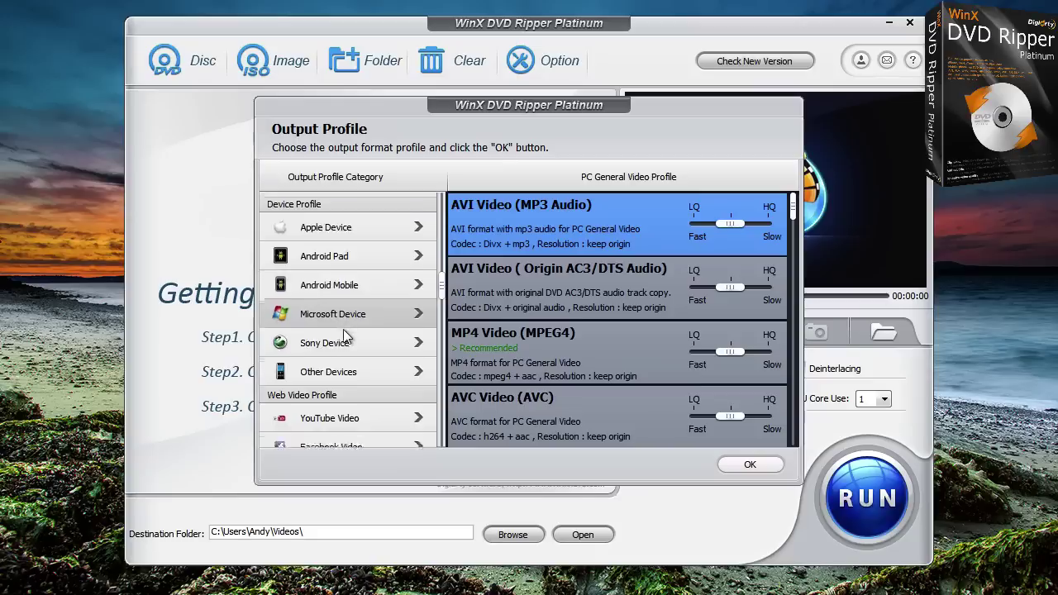
scroll(322, 310, "up", 3)
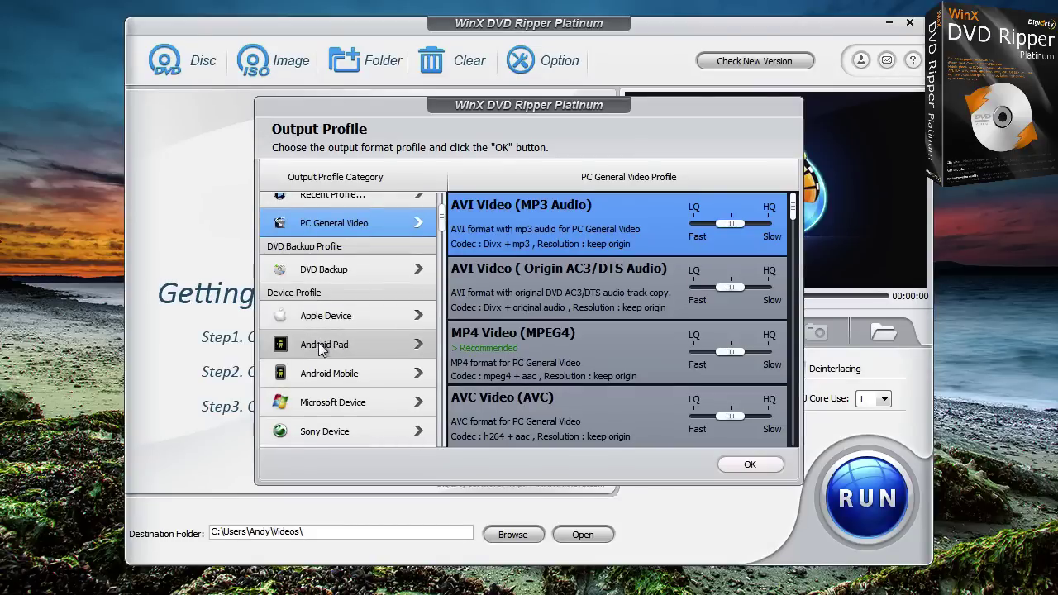
scroll(320, 376, "down", 2)
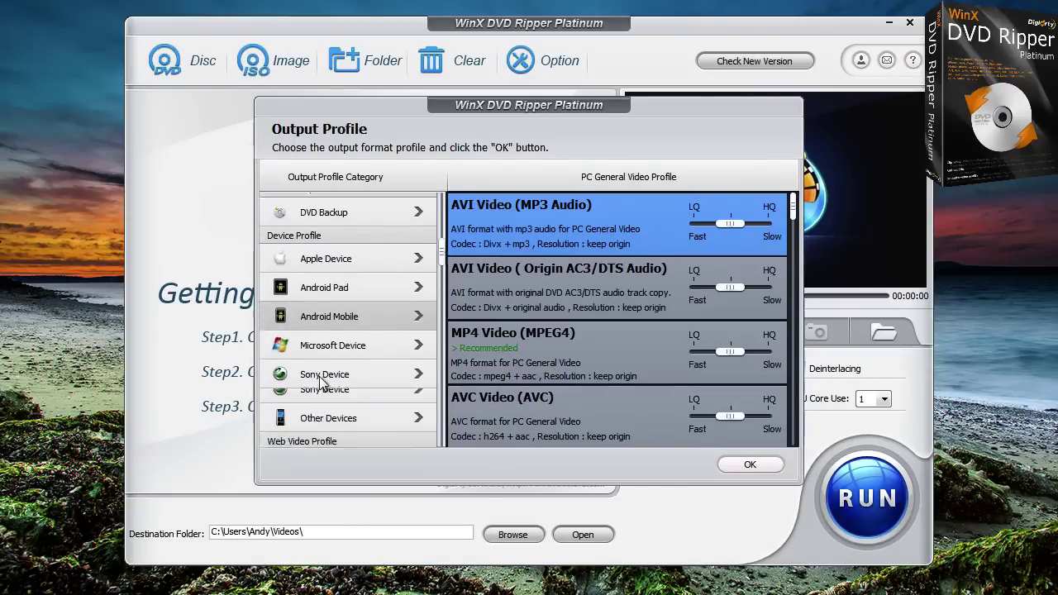
scroll(333, 241, "up", 3)
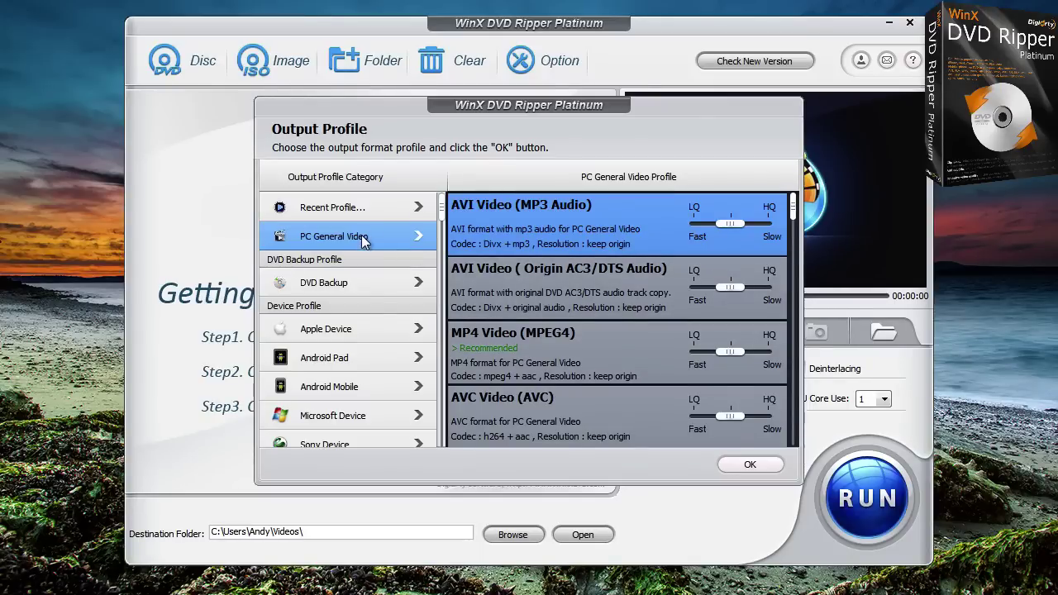
left_click(554, 344)
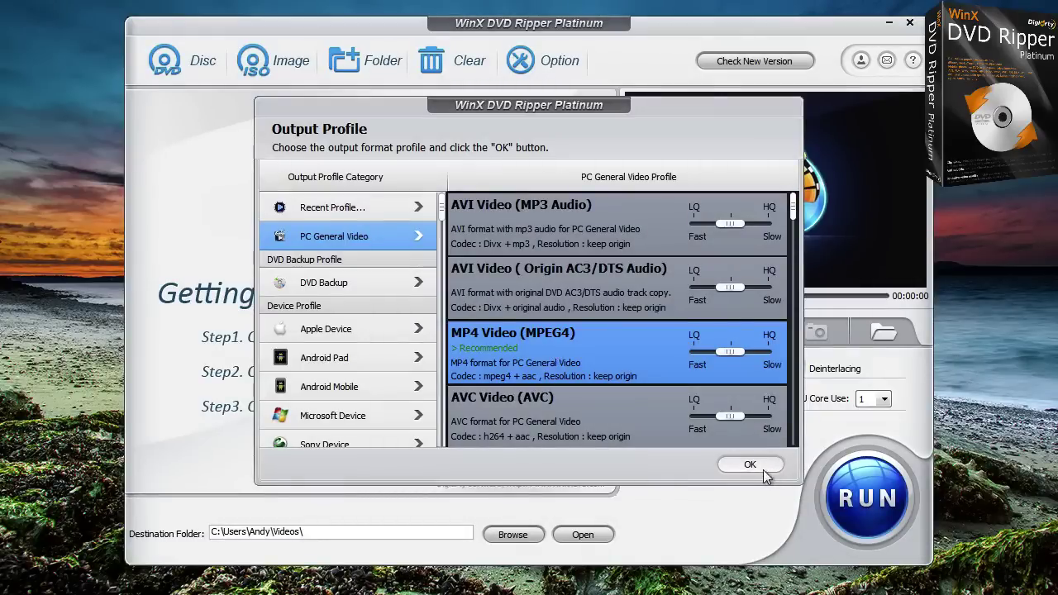
left_click(749, 464)
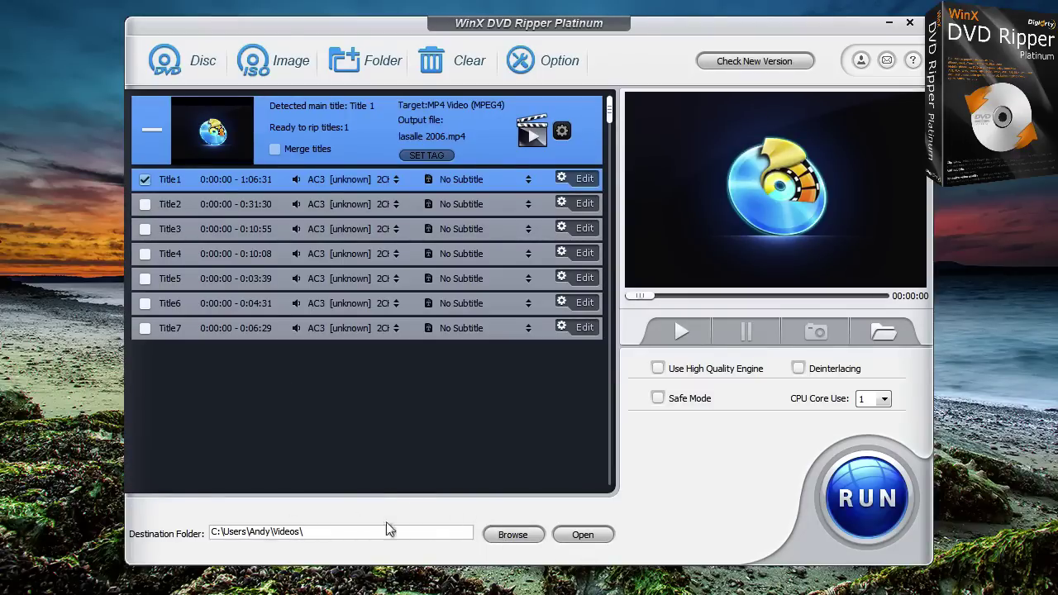
Keep the Videos folder as destination and rip Title 1 to MP4.
left_click(496, 533)
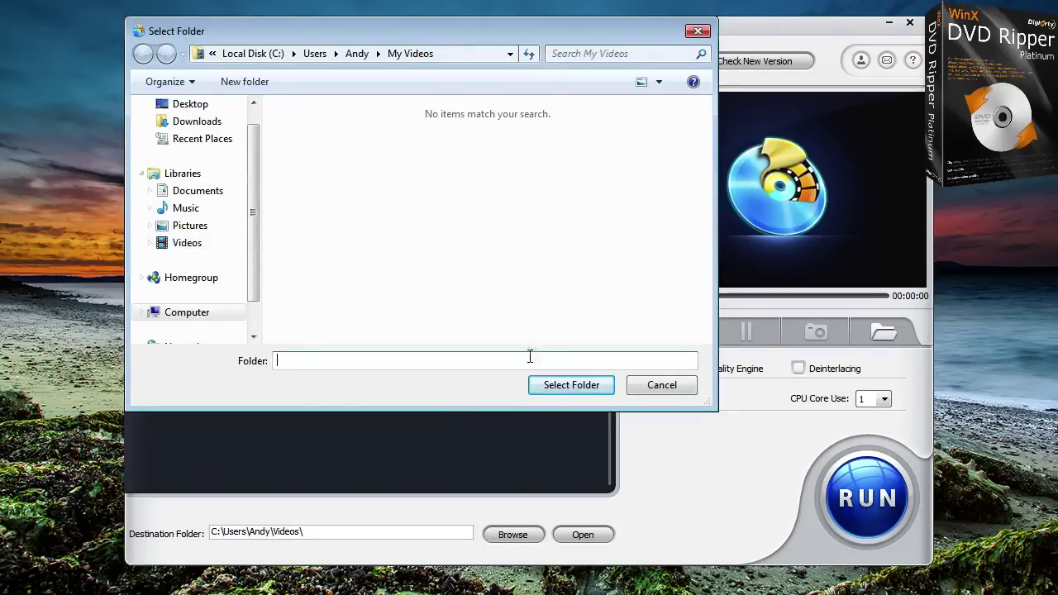
left_click(554, 387)
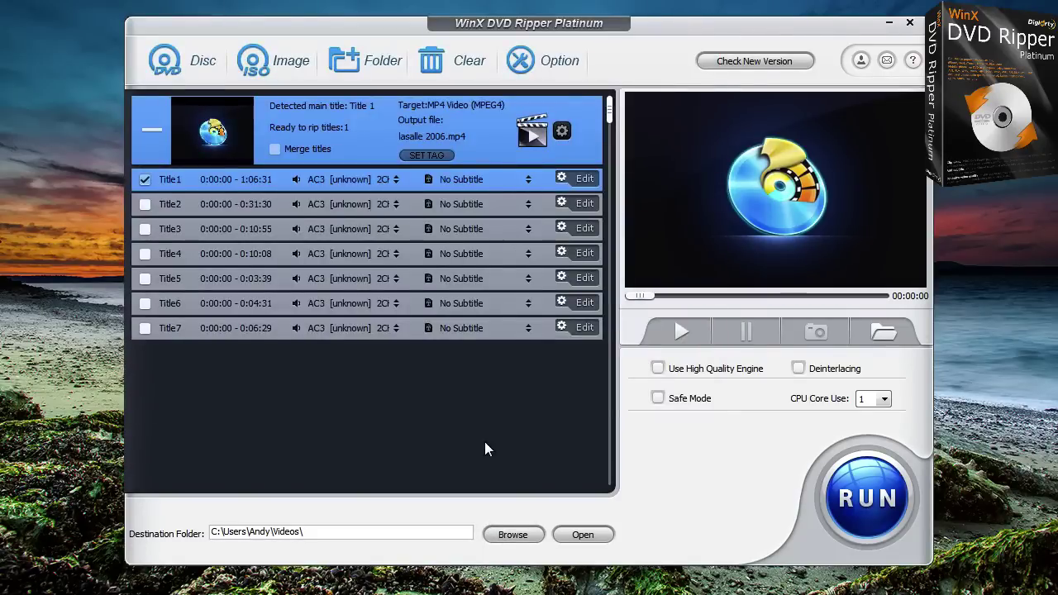
left_click(859, 514)
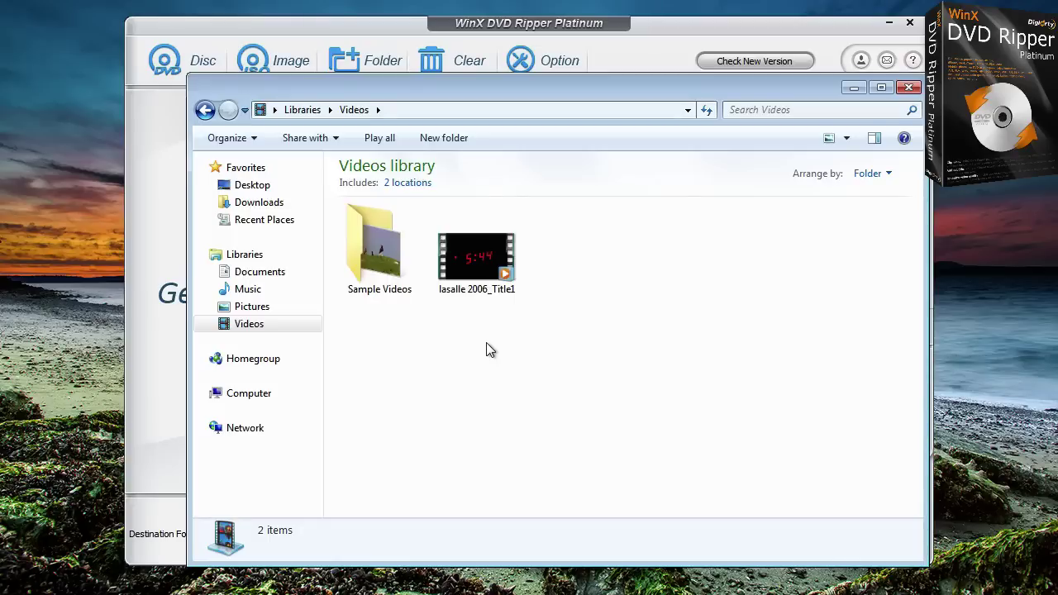
left_click(477, 273)
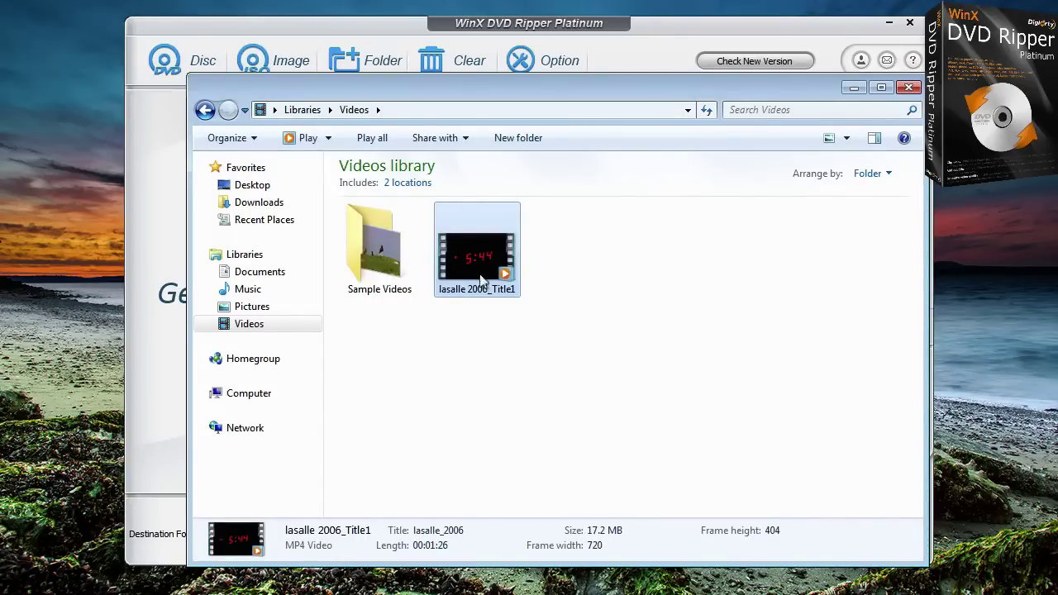
left_click_drag(484, 273, 469, 285)
left_click(484, 293)
left_click(519, 362)
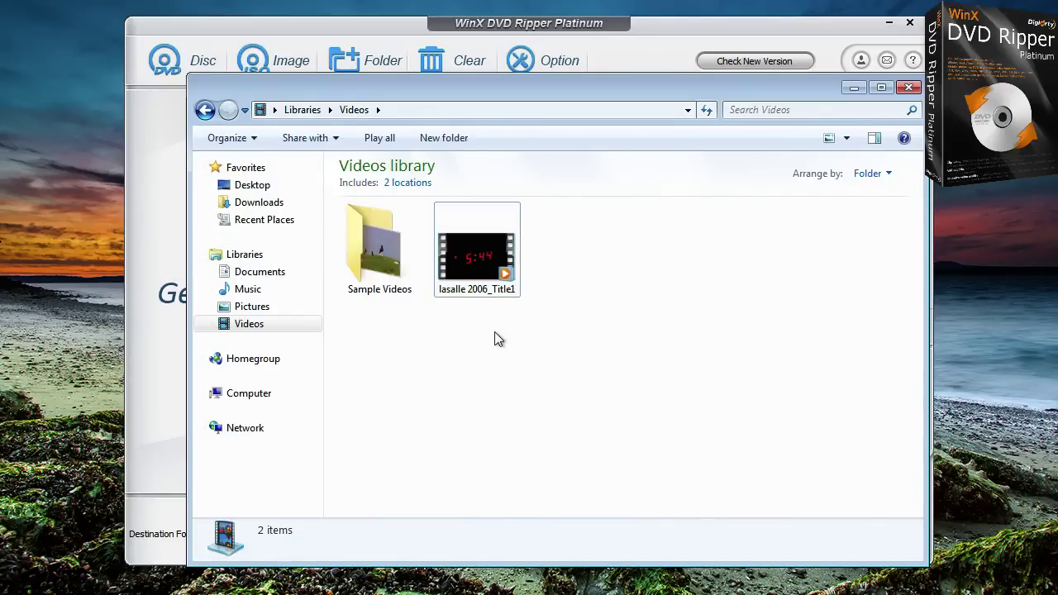